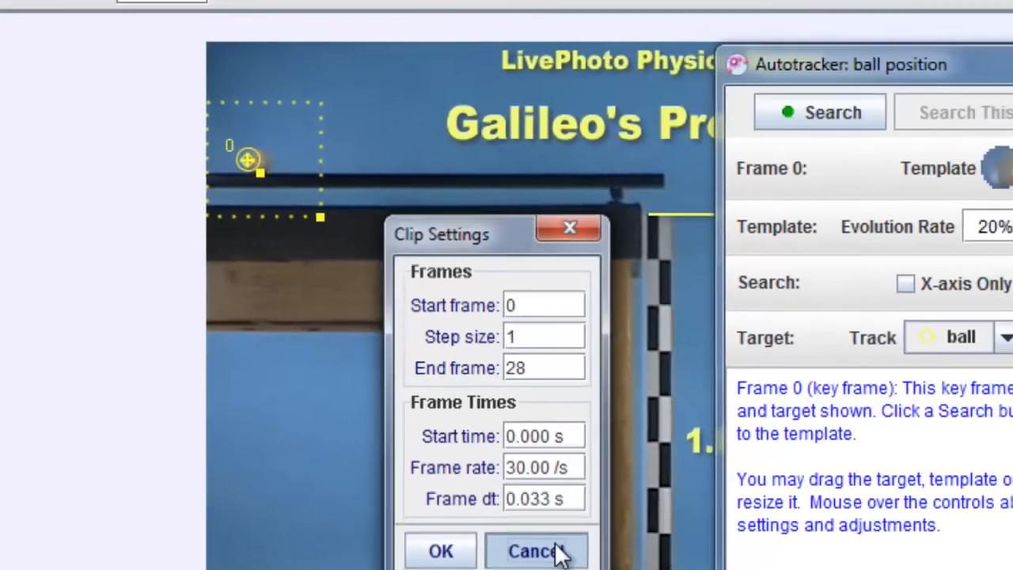
# Step: Dismiss the clip settings without changes and look through the list of new video filters
pyautogui.click(600, 475)
pyautogui.click(106, 24)
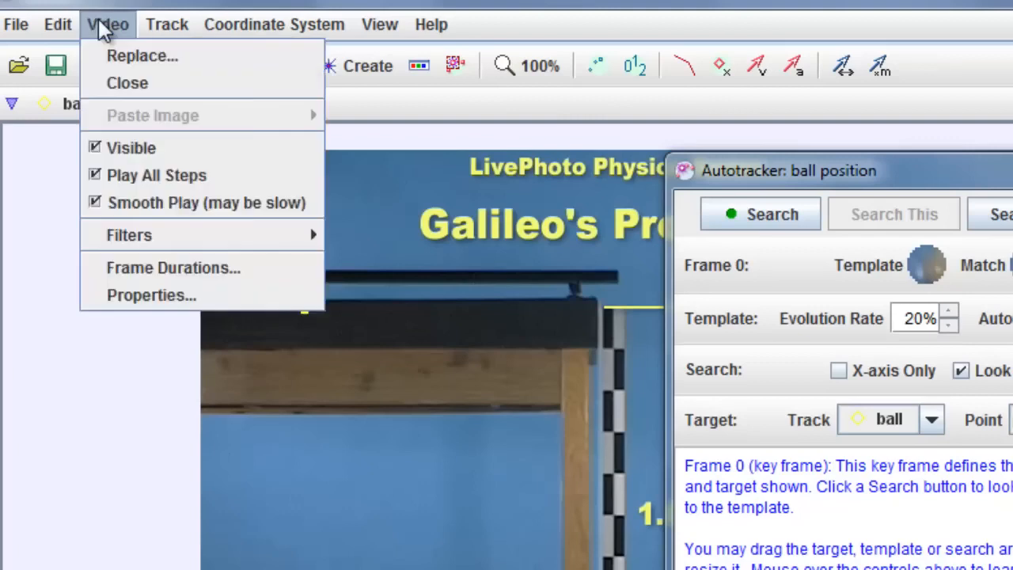
pyautogui.moveTo(134, 241)
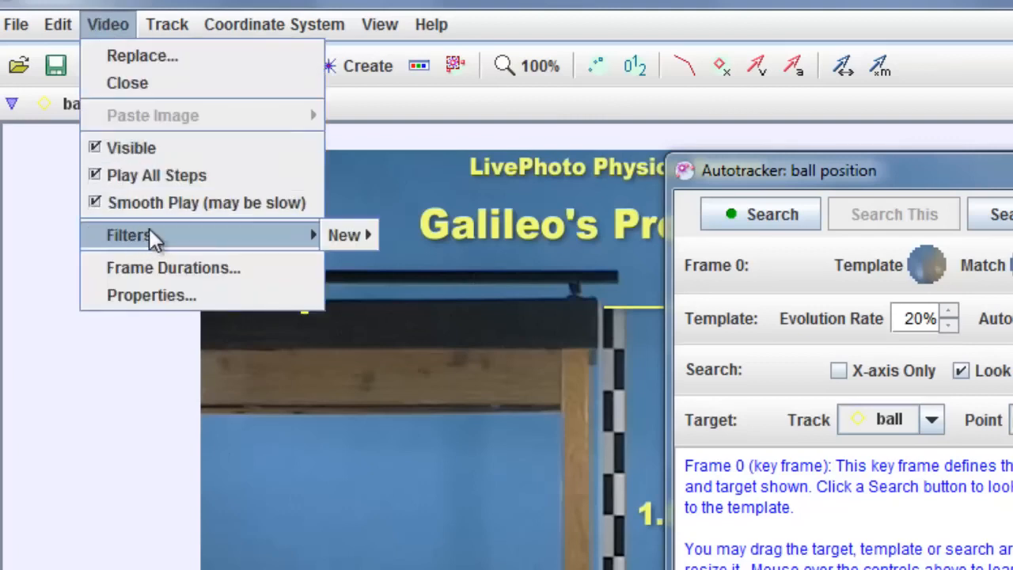
pyautogui.moveTo(365, 242)
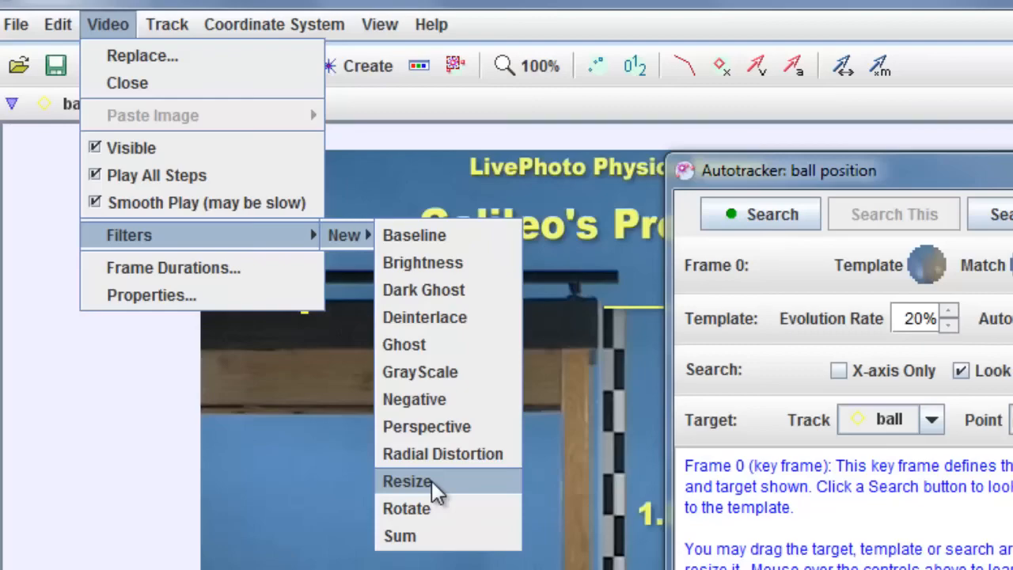
pyautogui.click(365, 142)
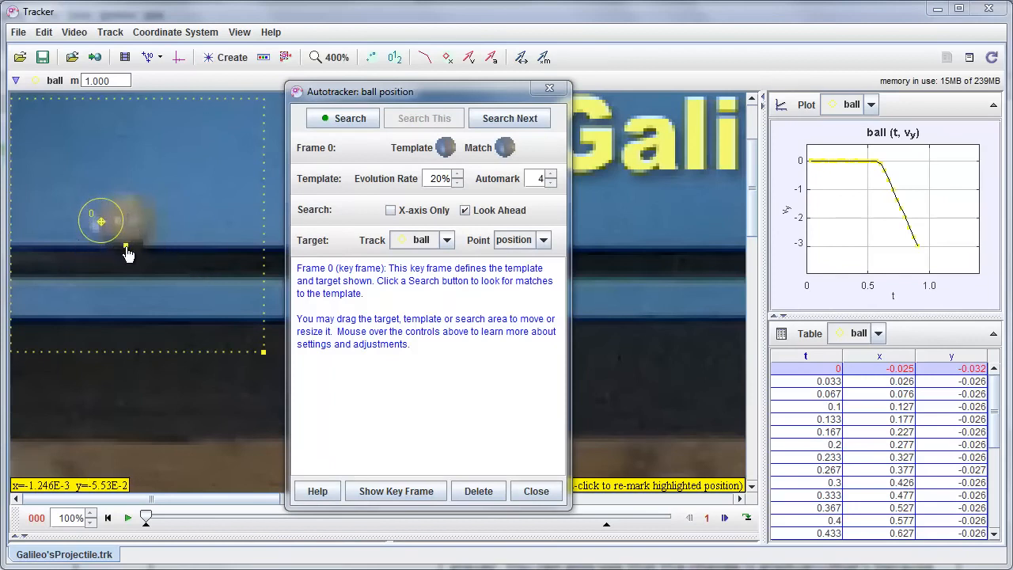
# Step: Stretch the frame 0 template into a wide ellipse around the ball and adjust its position and size
pyautogui.moveTo(127, 252)
pyautogui.mouseDown()
pyautogui.moveTo(167, 249)
pyautogui.moveTo(174, 267)
pyautogui.moveTo(144, 244)
pyautogui.mouseUp()
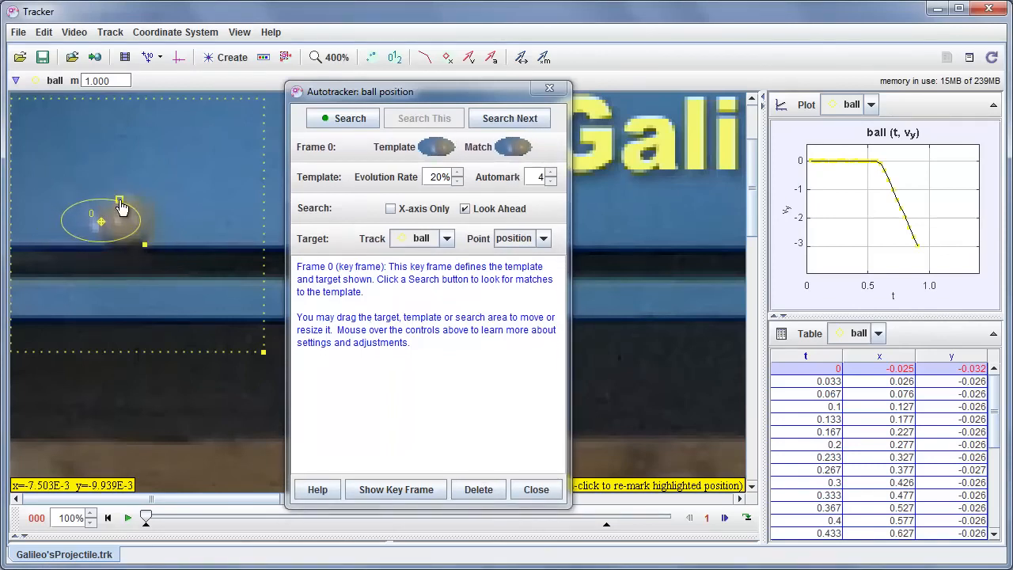
pyautogui.moveTo(125, 204)
pyautogui.mouseDown()
pyautogui.moveTo(175, 158)
pyautogui.moveTo(190, 176)
pyautogui.moveTo(176, 199)
pyautogui.moveTo(147, 211)
pyautogui.moveTo(117, 203)
pyautogui.mouseUp()
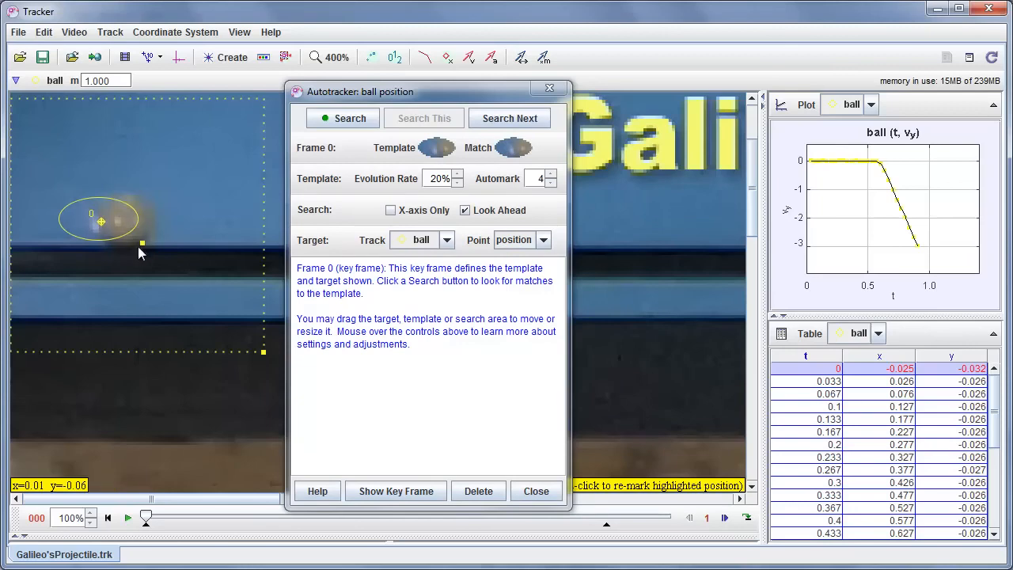
pyautogui.moveTo(143, 243); pyautogui.dragTo(224, 325)
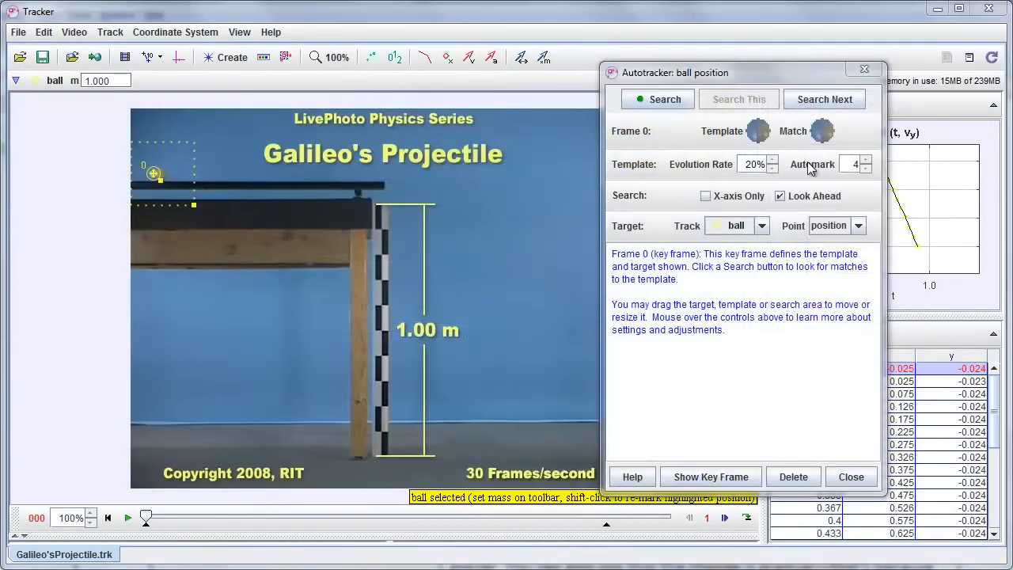
# Step: Return to the ball track's key frame and delete all points after it
pyautogui.moveTo(717, 168)
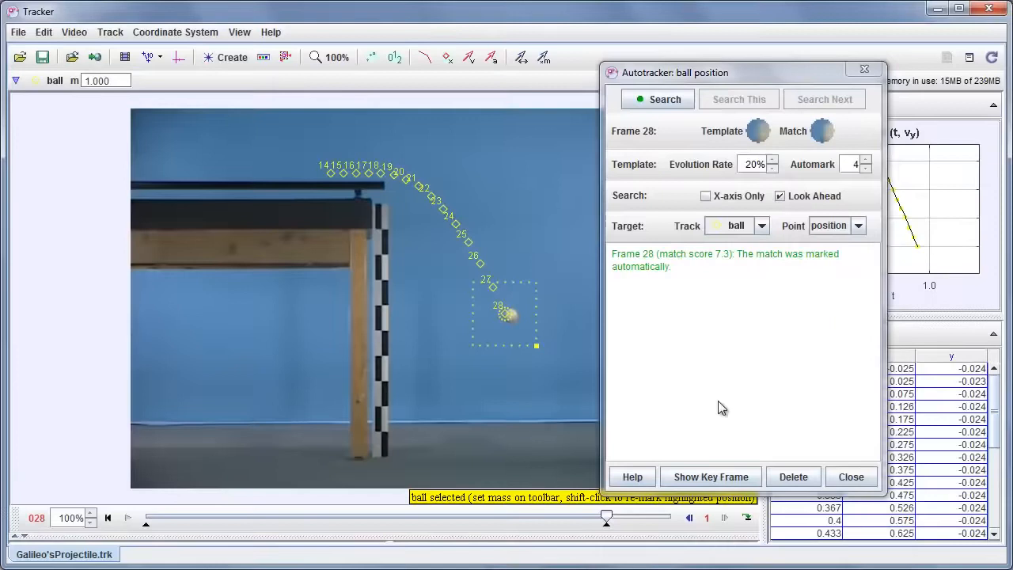
pyautogui.click(713, 480)
pyautogui.click(700, 500)
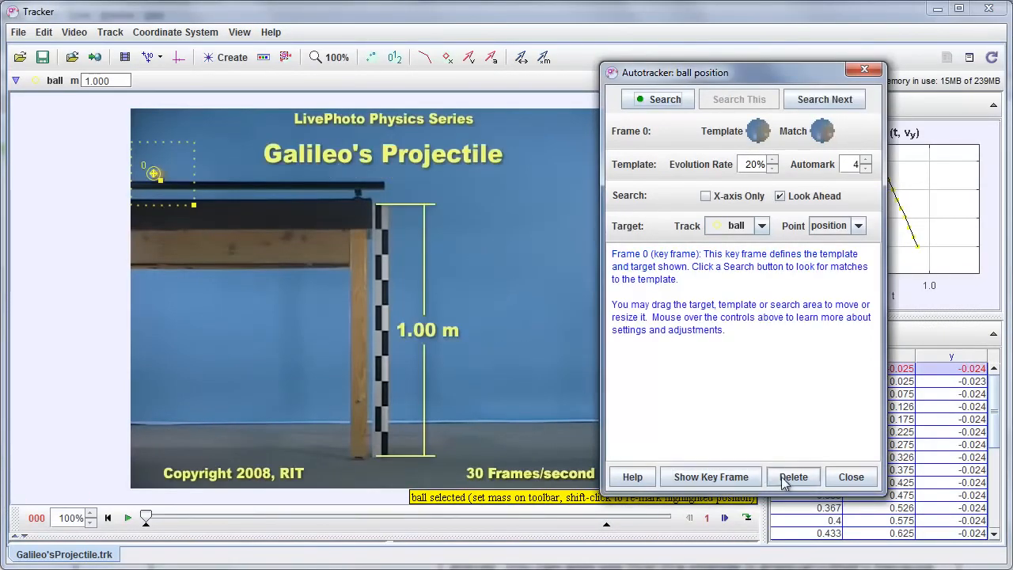
pyautogui.click(793, 477)
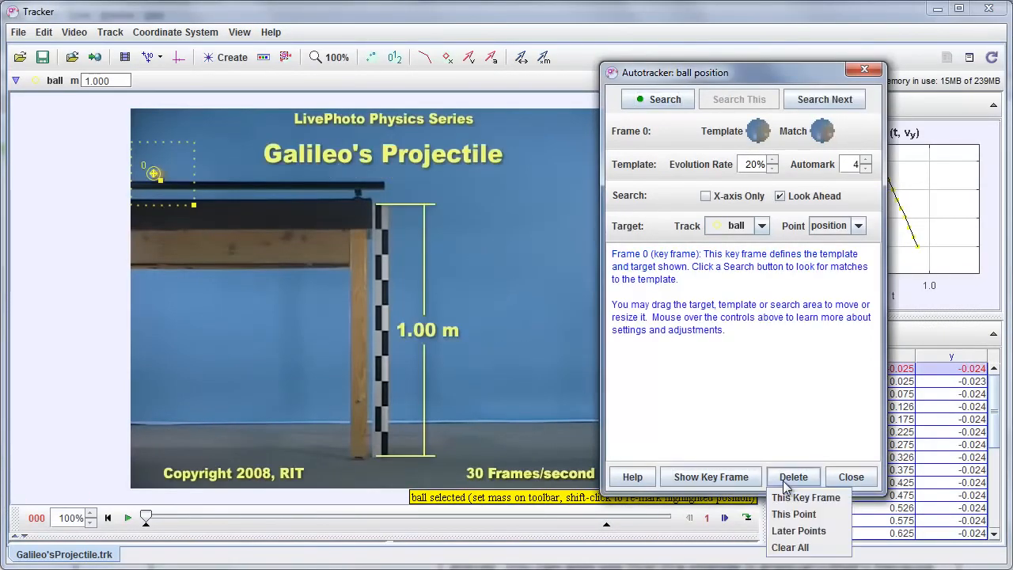
pyautogui.click(776, 529)
# Step: Set the template evolution rate to 0% and run the automatic ball search, stopping it at frame 19
pyautogui.click(773, 169)
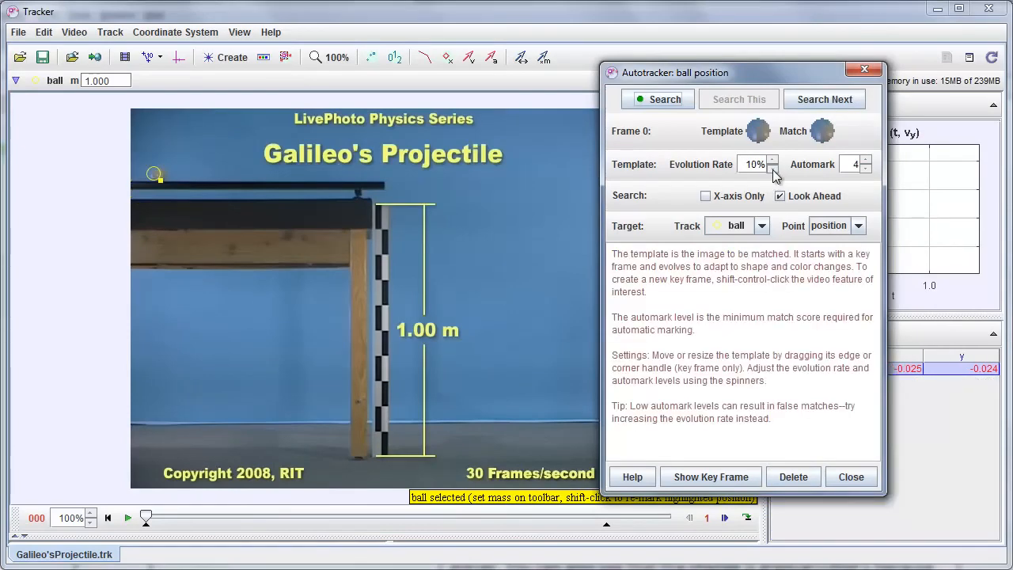
pyautogui.click(773, 168)
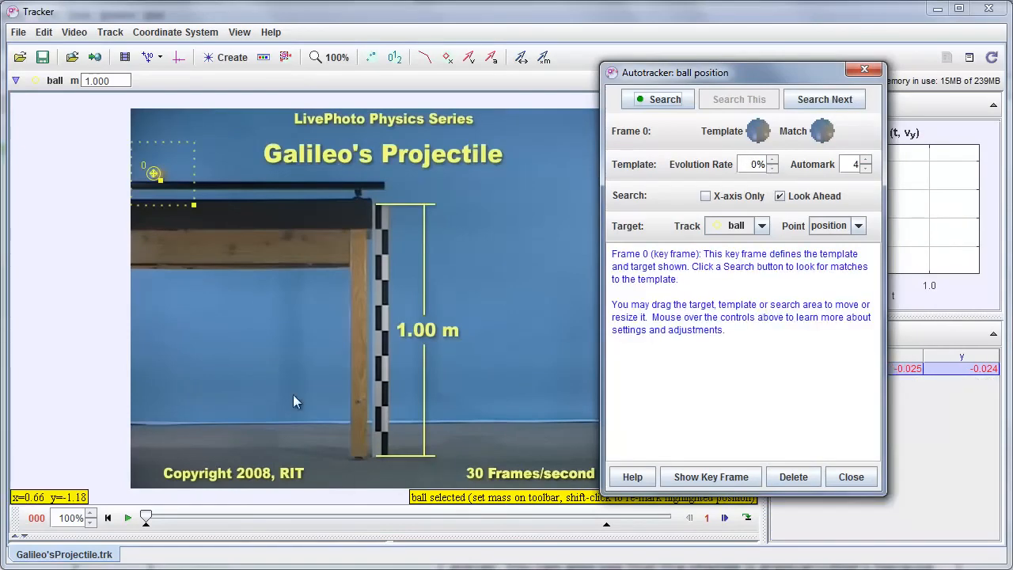
pyautogui.click(663, 100)
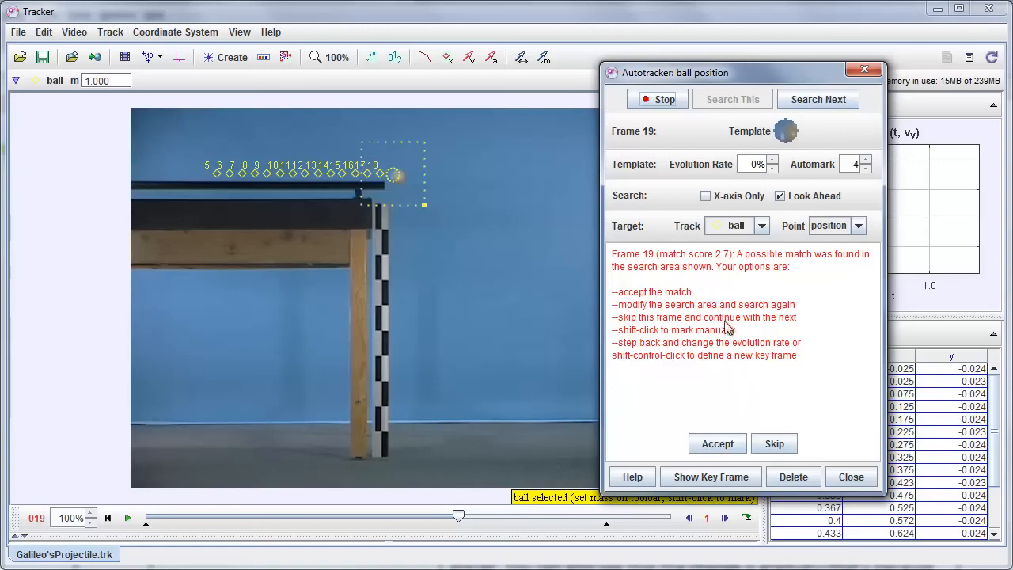
pyautogui.click(572, 182)
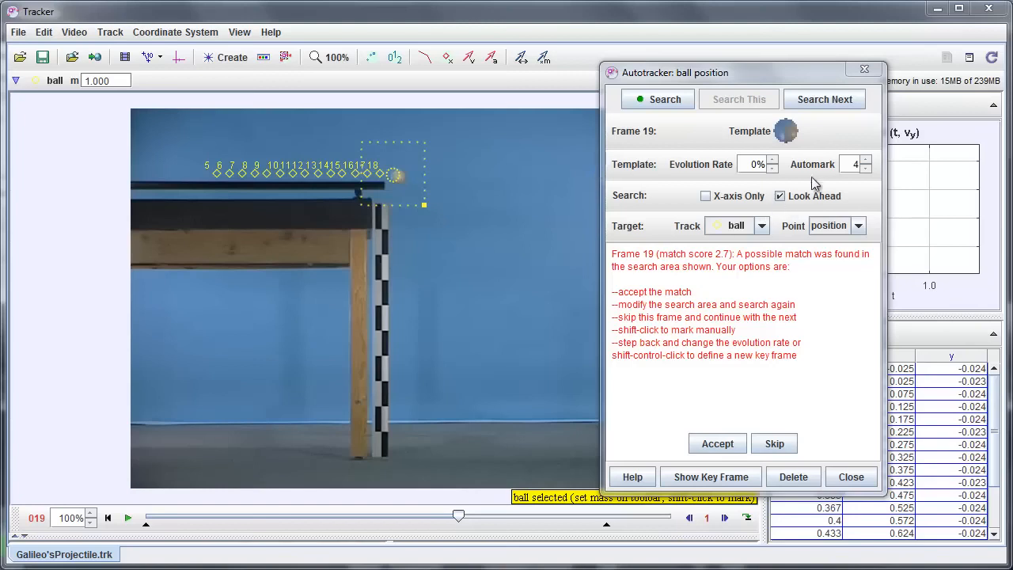
# Step: Rewind the video to frame 0 and move the Autotracker window over the middle of the video
pyautogui.moveTo(854, 170)
pyautogui.moveTo(463, 522); pyautogui.dragTo(117, 533)
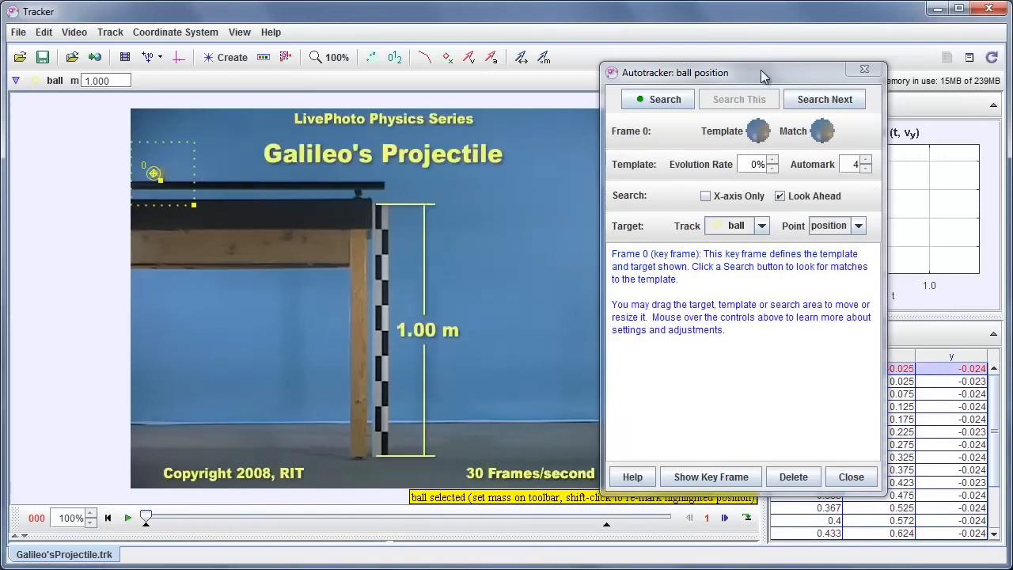
pyautogui.moveTo(761, 69); pyautogui.dragTo(555, 74)
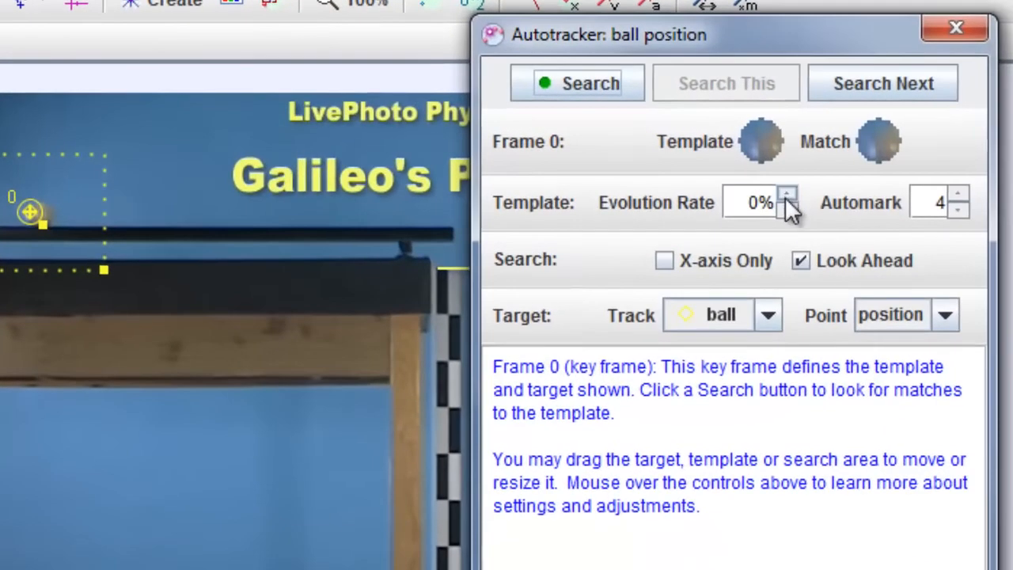
pyautogui.moveTo(565, 167)
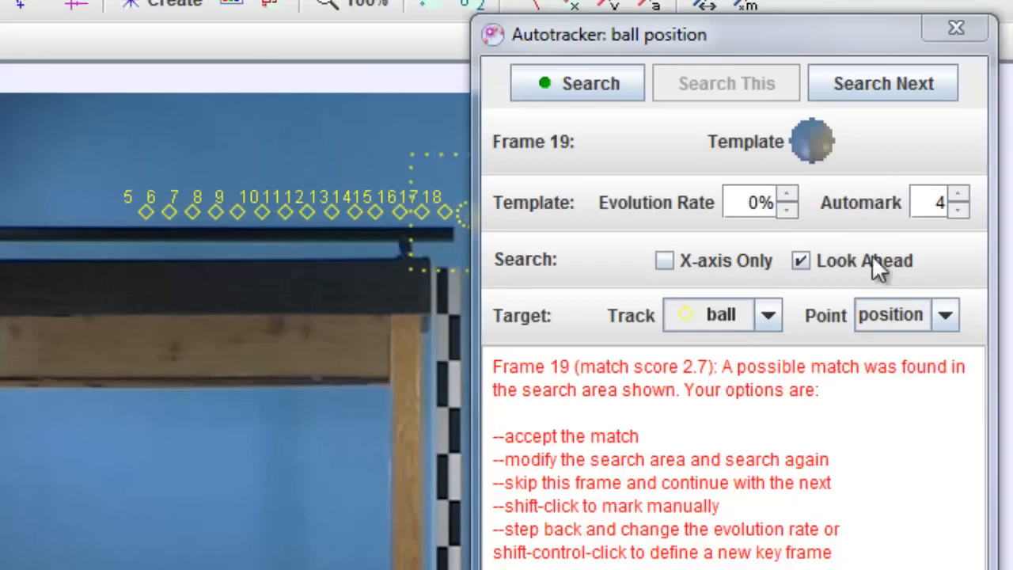
# Step: Shrink the search area's height at frame 0 and position it closely around the ball and its path
pyautogui.moveTo(923, 207)
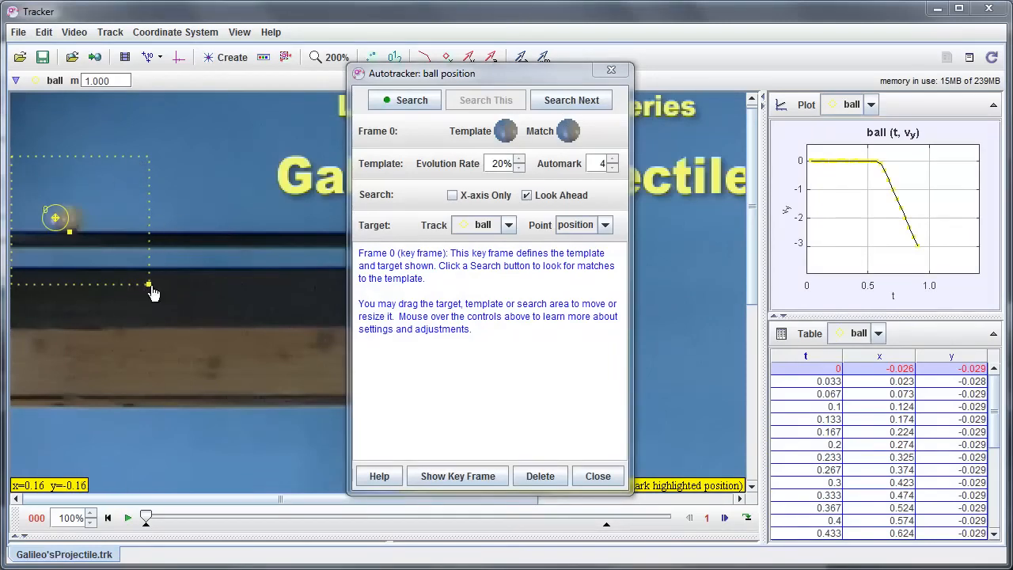
pyautogui.moveTo(149, 285); pyautogui.dragTo(147, 252)
pyautogui.moveTo(107, 188)
pyautogui.mouseDown()
pyautogui.moveTo(170, 160)
pyautogui.moveTo(139, 193)
pyautogui.moveTo(105, 191)
pyautogui.mouseUp()
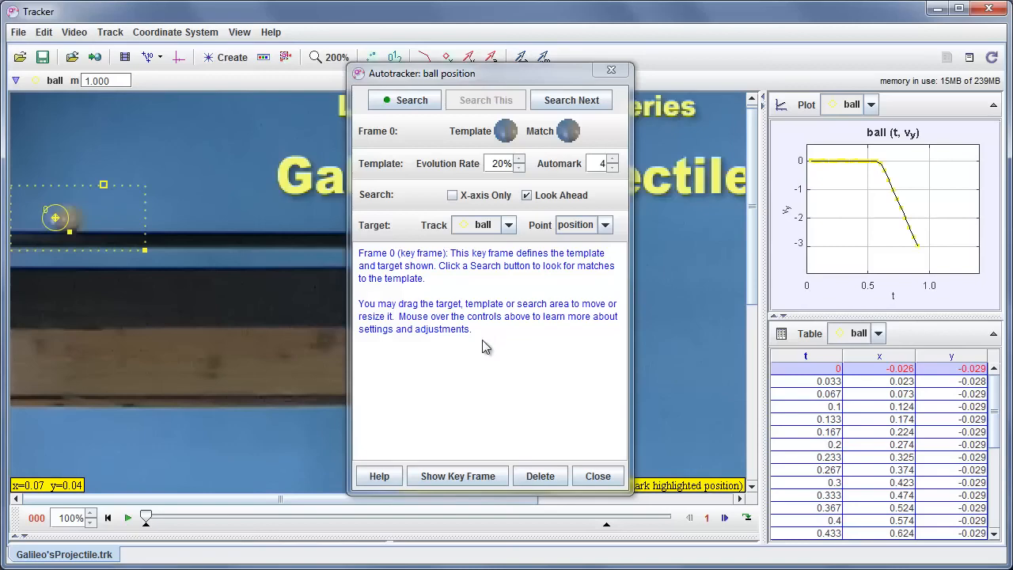
# Step: Search for the ball one frame at a time from frame 1 through frame 5
pyautogui.click(586, 103)
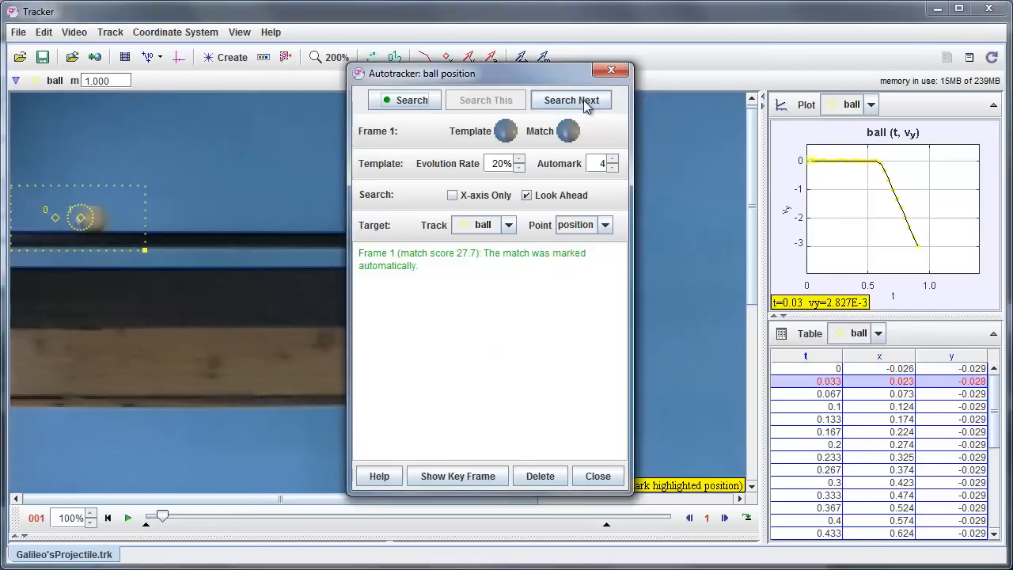
pyautogui.click(586, 103)
pyautogui.click(585, 103)
pyautogui.click(586, 103)
pyautogui.click(586, 103)
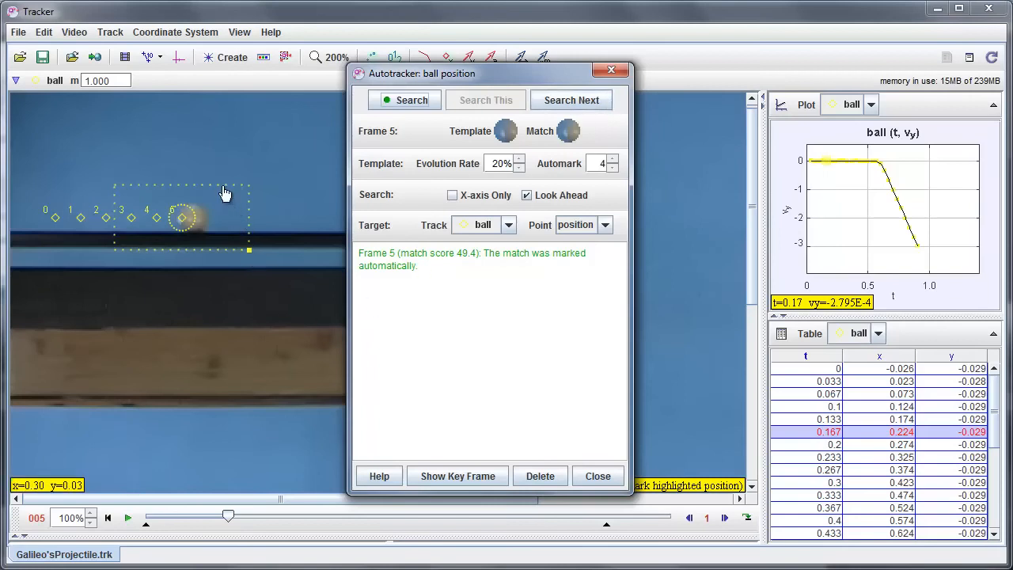
# Step: Search frame 5 with the search area moved above the ball, and repeat the search with the area back around the ball
pyautogui.moveTo(225, 190); pyautogui.dragTo(213, 122)
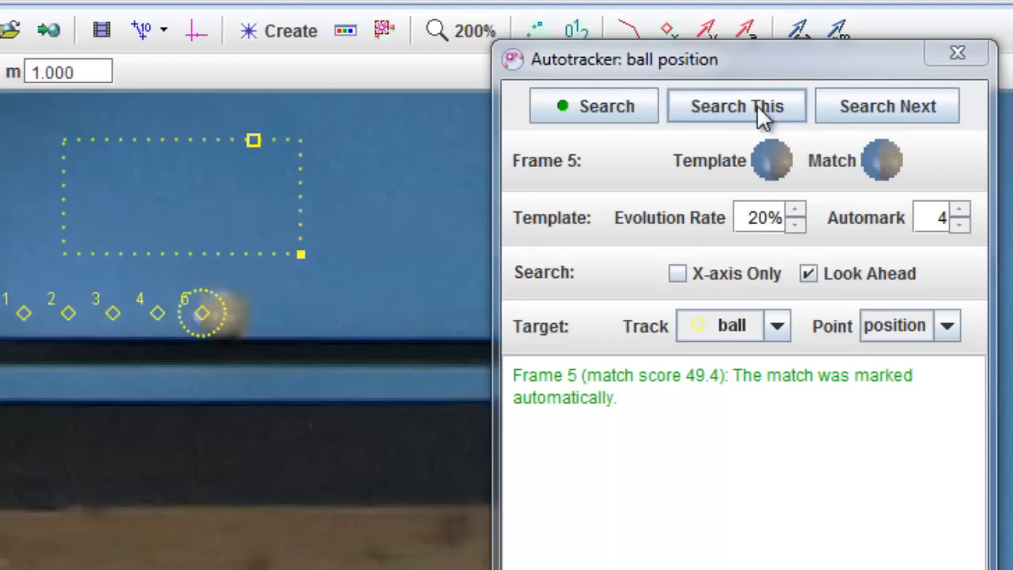
pyautogui.click(719, 105)
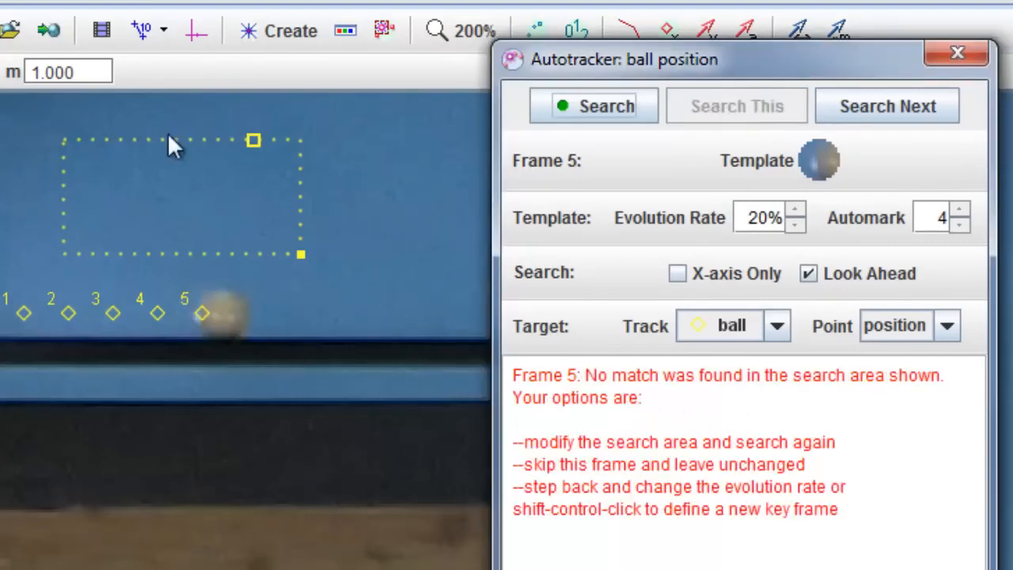
pyautogui.moveTo(162, 151); pyautogui.dragTo(194, 251)
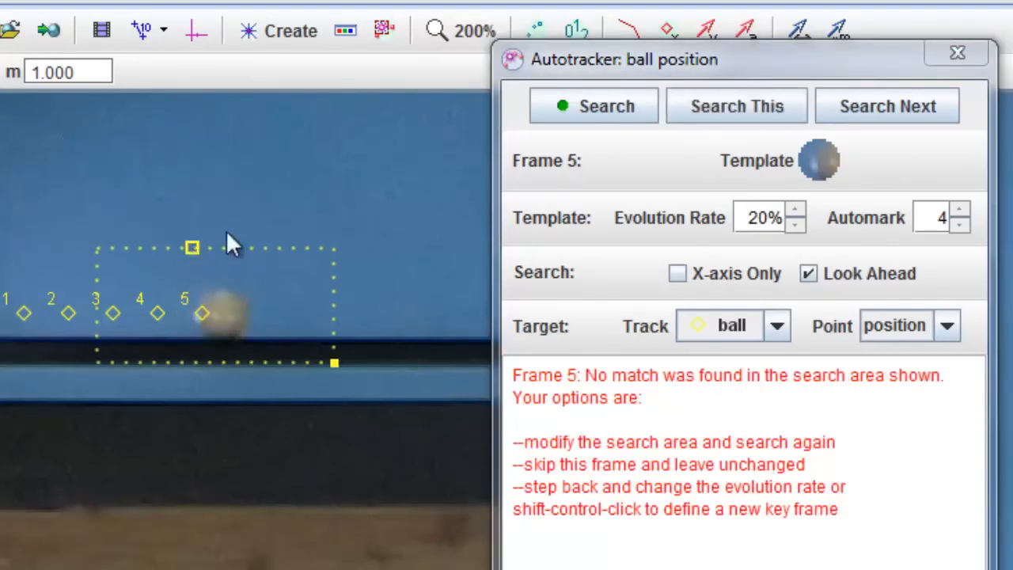
pyautogui.click(730, 117)
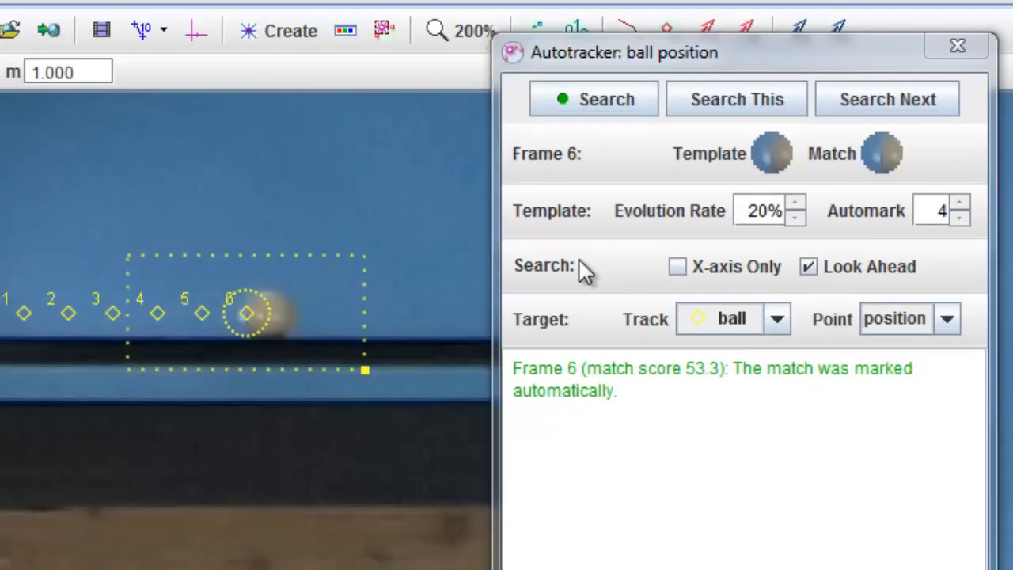
# Step: Turn off Look Ahead and continue searching for the ball from frame 6 to the following frame
pyautogui.moveTo(597, 267)
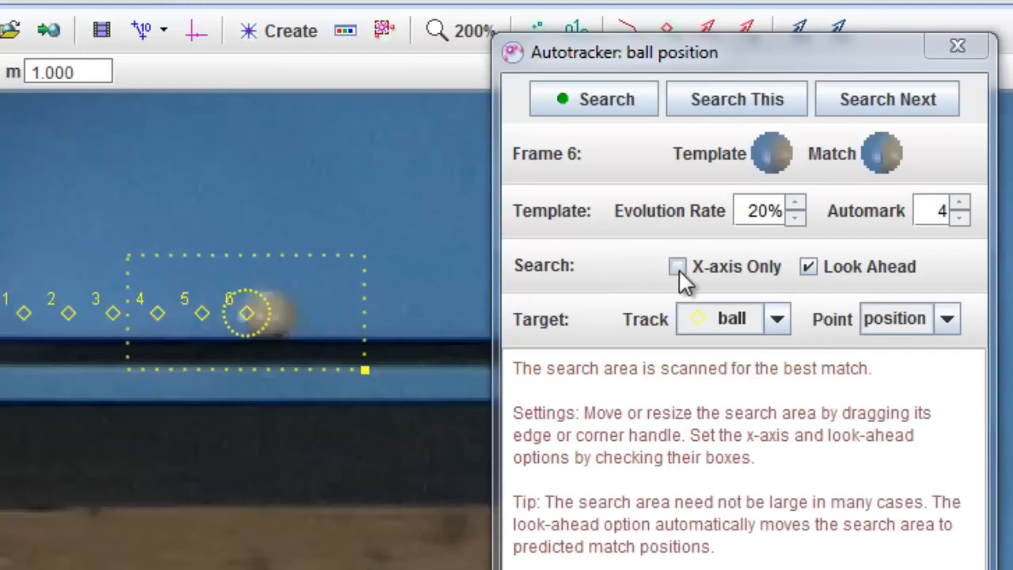
pyautogui.click(808, 267)
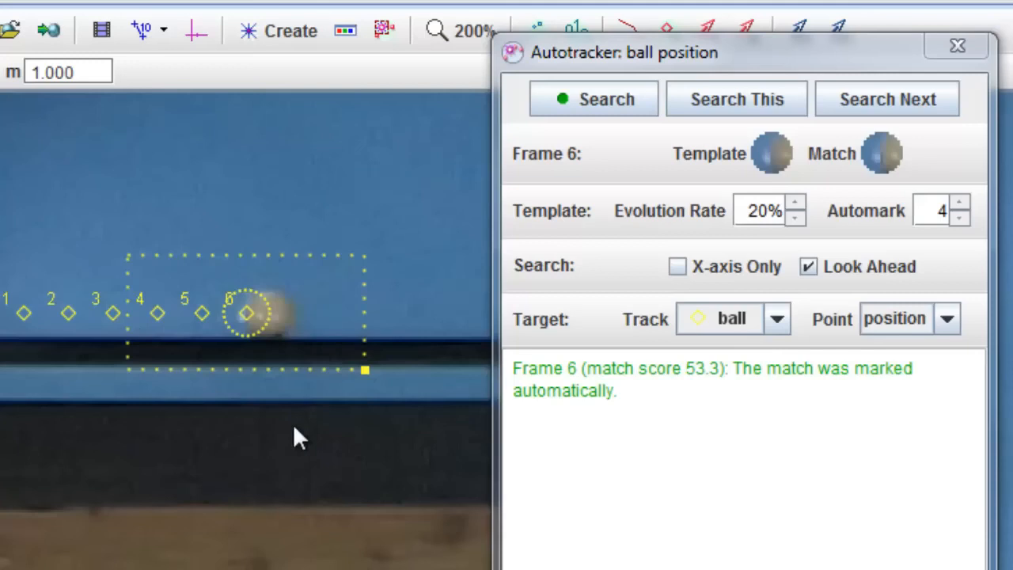
pyautogui.moveTo(851, 277)
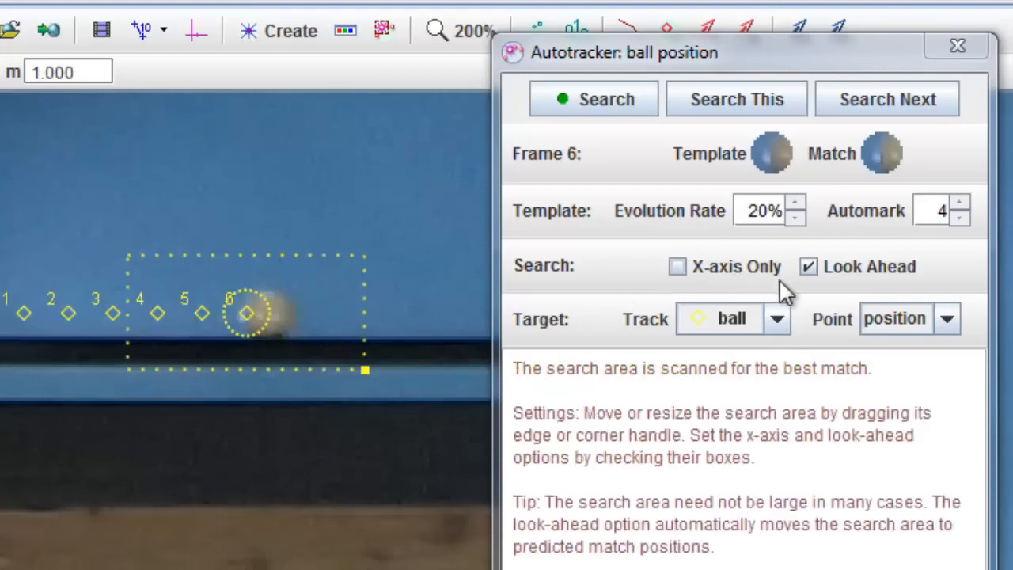
pyautogui.click(807, 266)
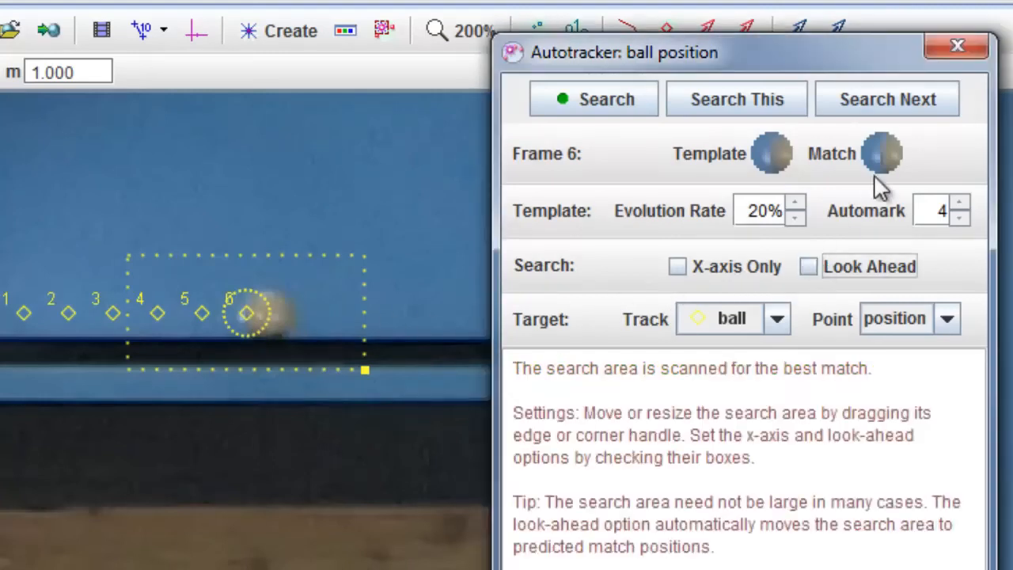
pyautogui.click(901, 101)
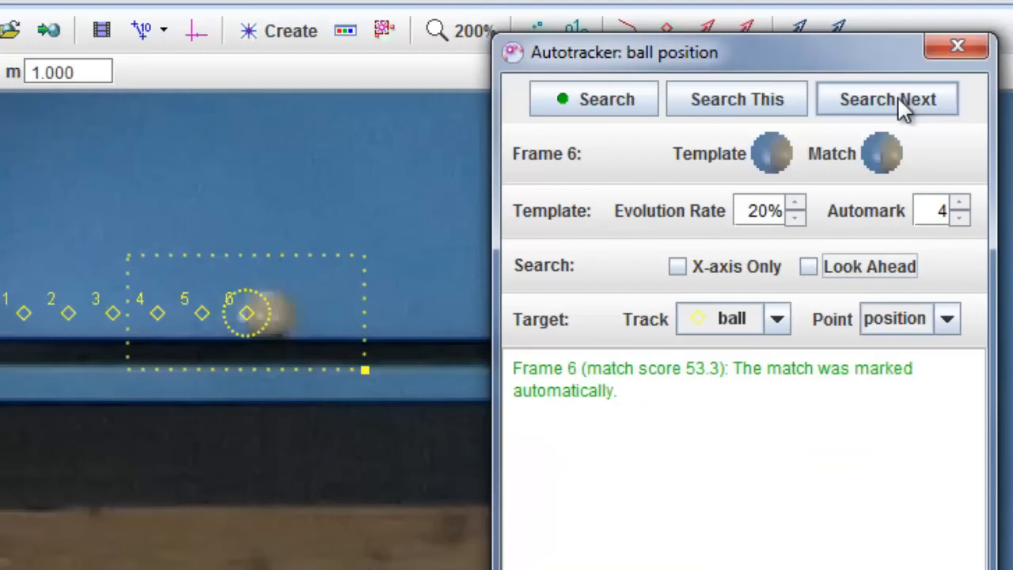
pyautogui.click(901, 102)
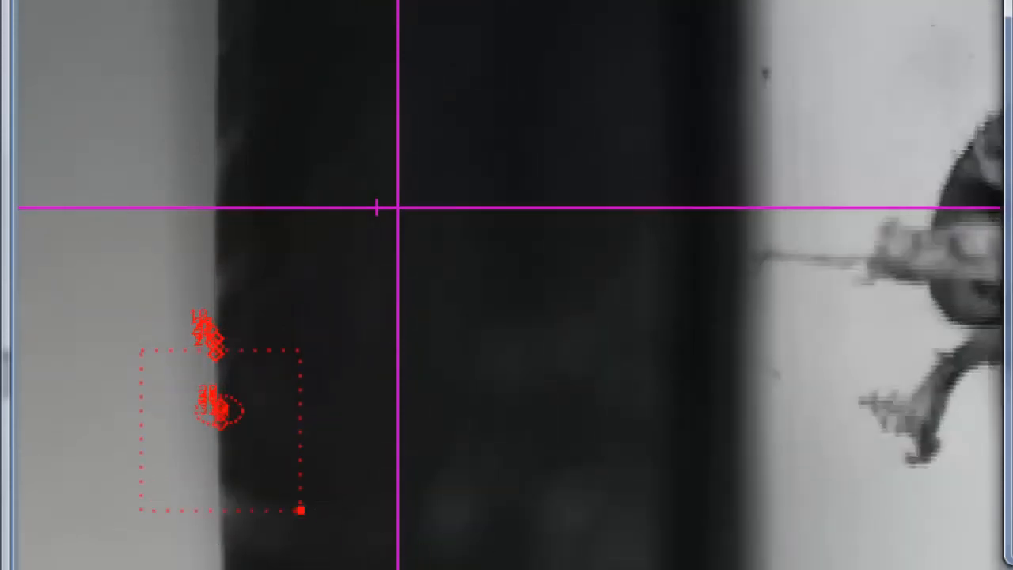
# Step: Return to the key frame of the edge track at frame 0
pyautogui.press('Home')
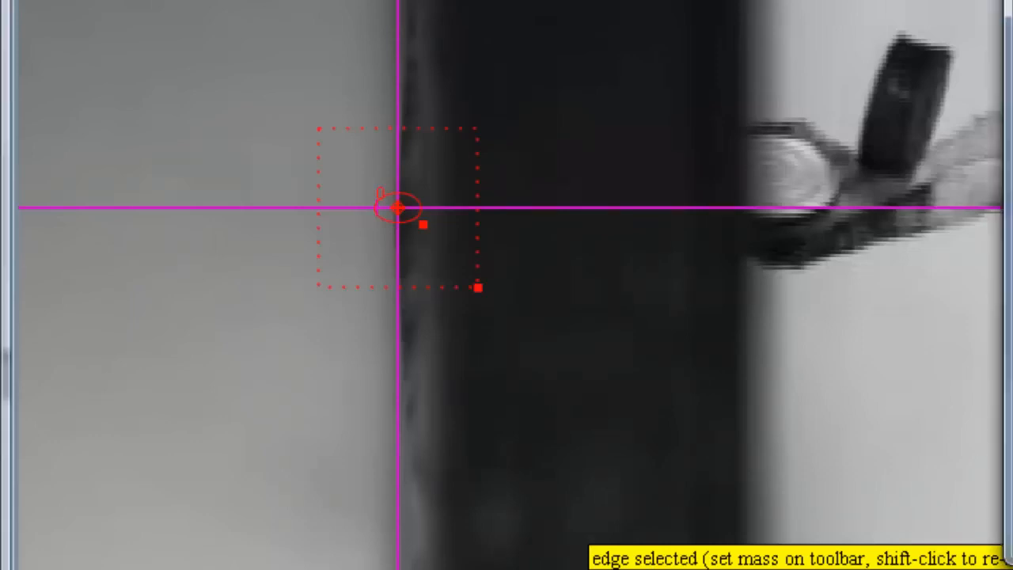
pyautogui.press('Delete')
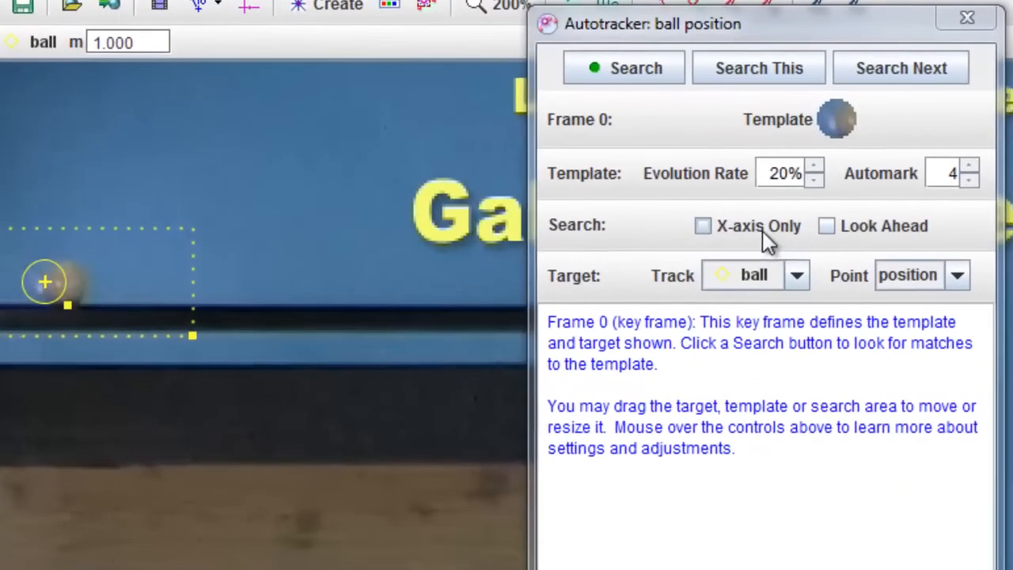
# Step: Move the target from the template's centre to a point above the ball and search the next frame
pyautogui.moveTo(616, 279)
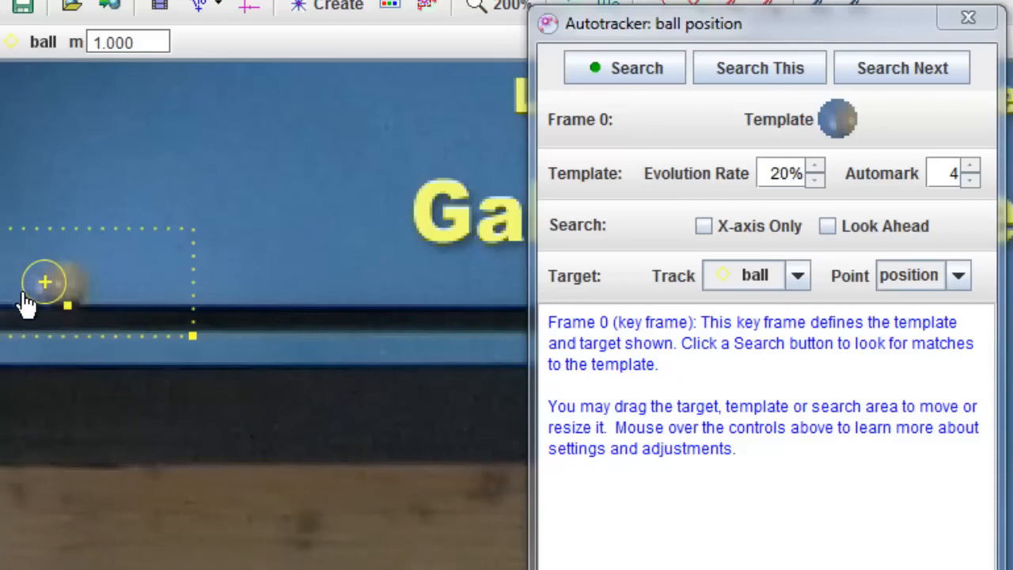
pyautogui.moveTo(45, 285); pyautogui.dragTo(46, 192)
pyautogui.click(912, 70)
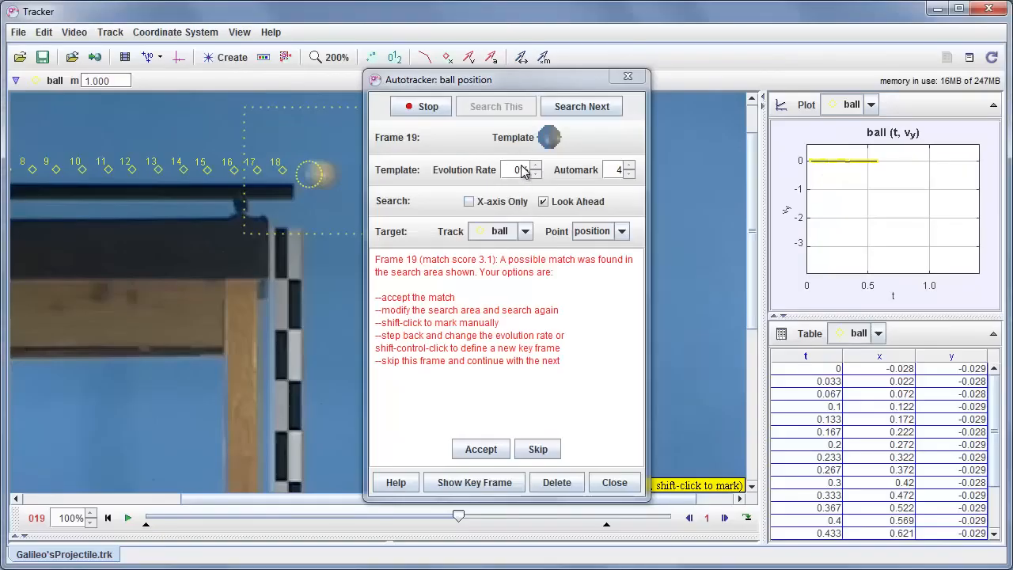
# Step: Accept the possible ball matches in frames 19 and 20 and manually mark the ball's left edge in frame 21
pyautogui.moveTo(504, 85); pyautogui.dragTo(673, 80)
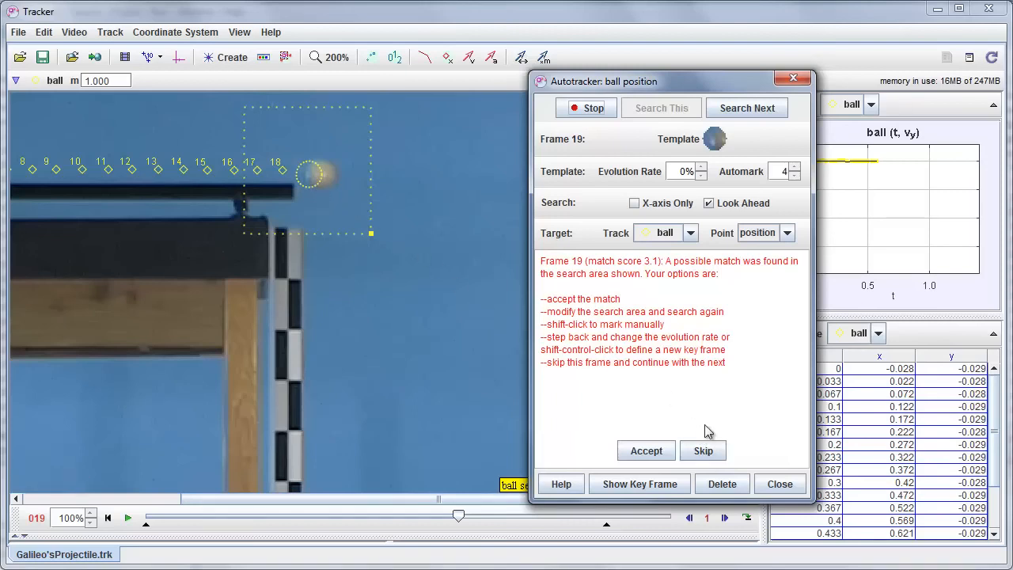
pyautogui.click(646, 451)
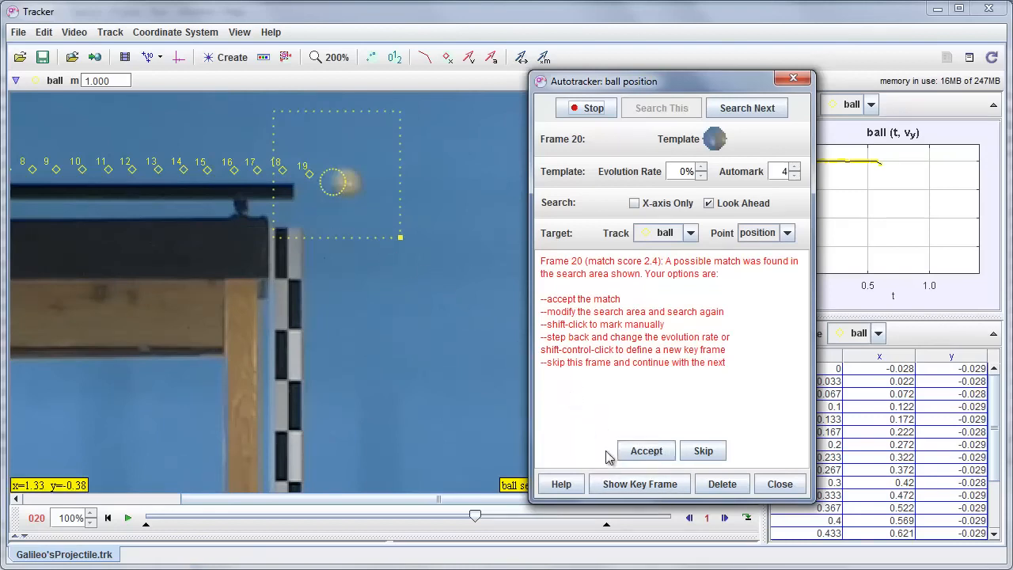
pyautogui.click(651, 450)
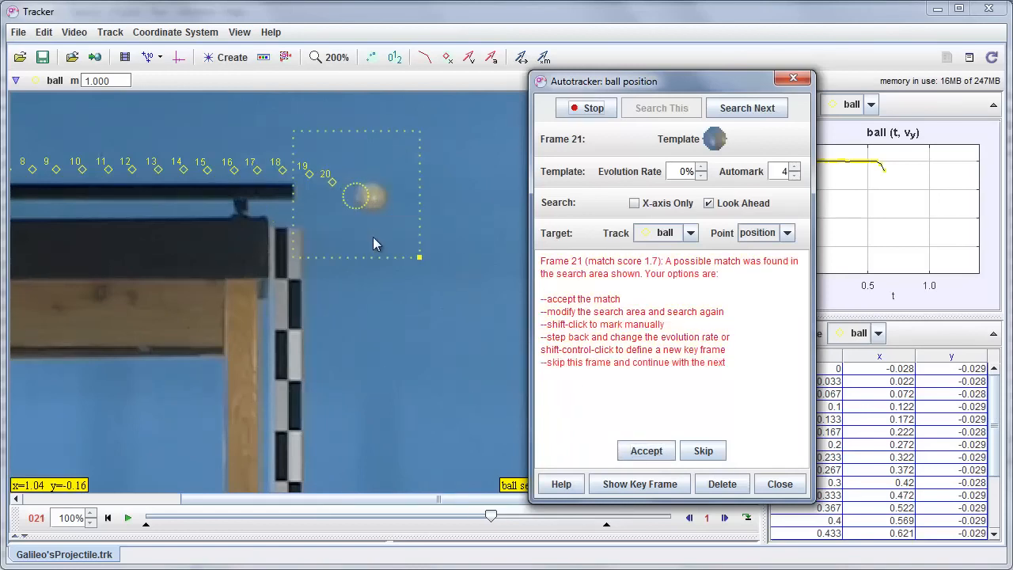
pyautogui.press('shift')
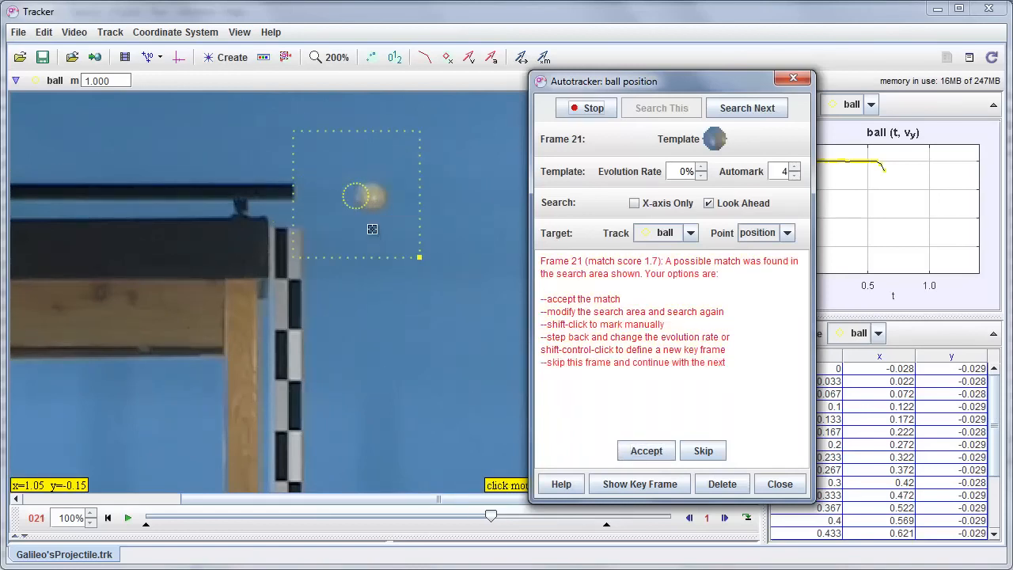
pyautogui.keyDown('shift'); pyautogui.click(357, 196); pyautogui.keyUp('shift')
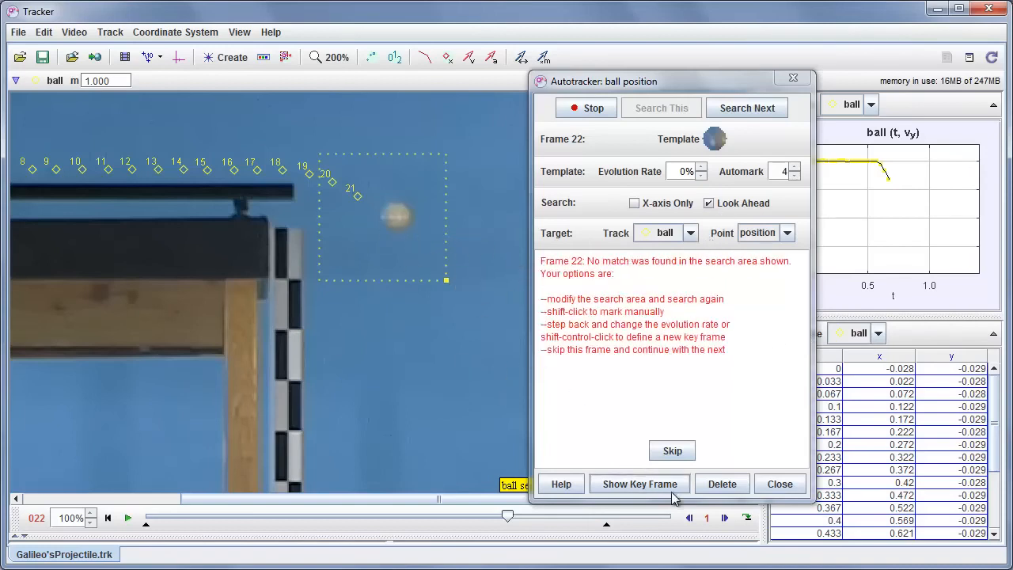
# Step: Step back to frame 19 and define a new key frame with the template on the ball's upper-right edge
pyautogui.click(689, 518)
pyautogui.click(690, 518)
pyautogui.click(689, 517)
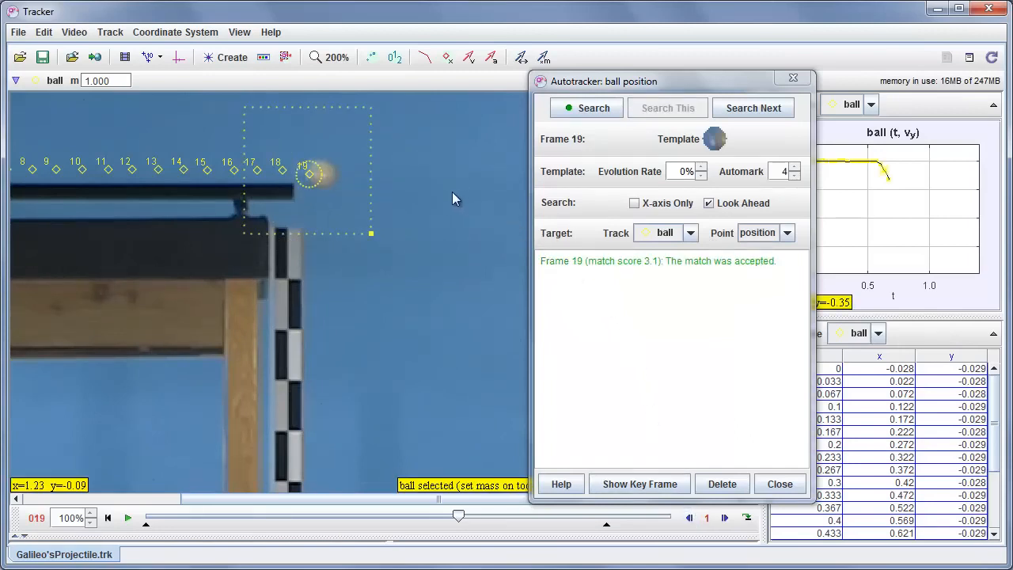
pyautogui.keyDown('ctrl'); pyautogui.keyDown('shift'); pyautogui.click(332, 166); pyautogui.keyUp('shift'); pyautogui.keyUp('ctrl')
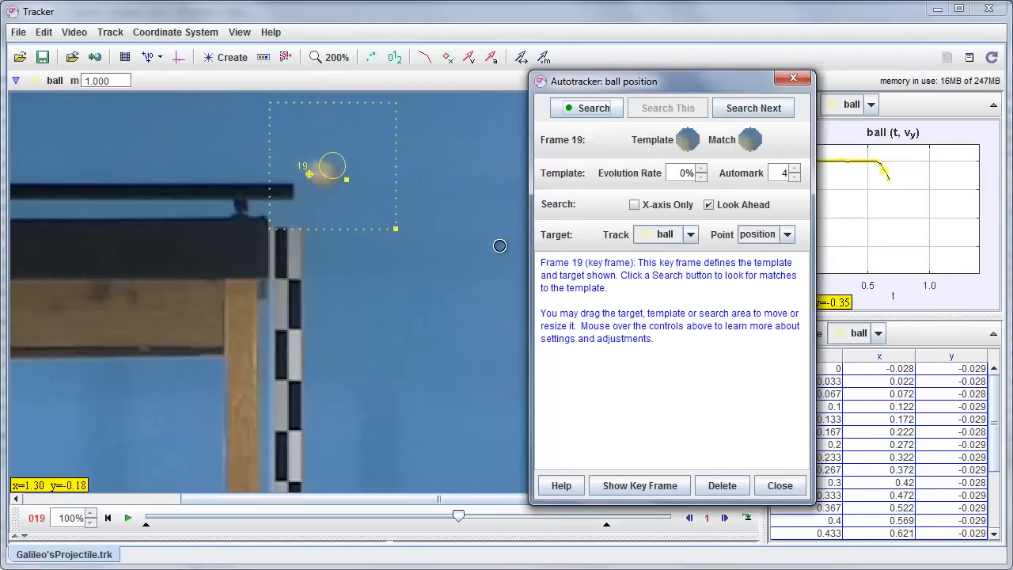
pyautogui.moveTo(688, 137)
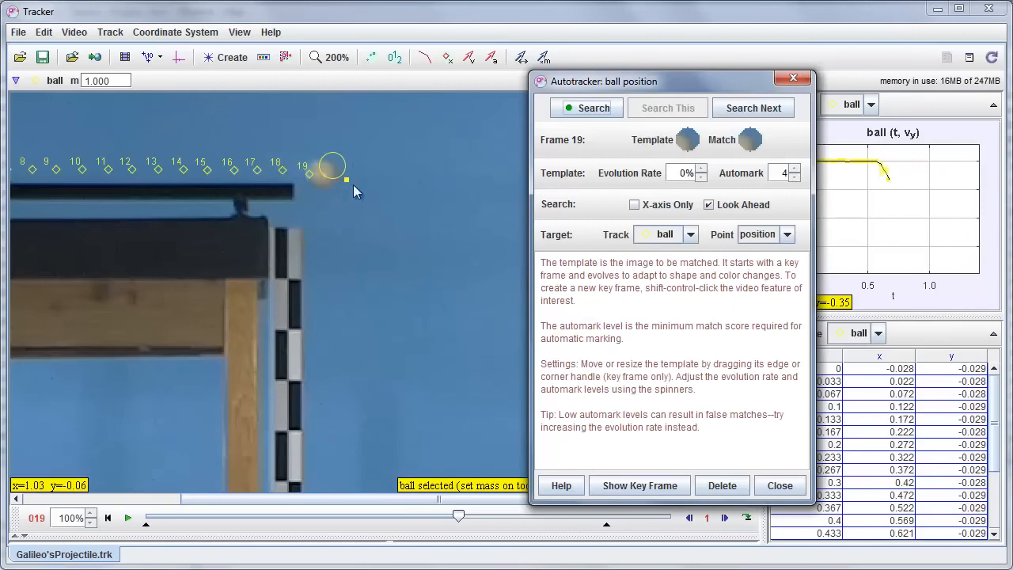
pyautogui.click(327, 169)
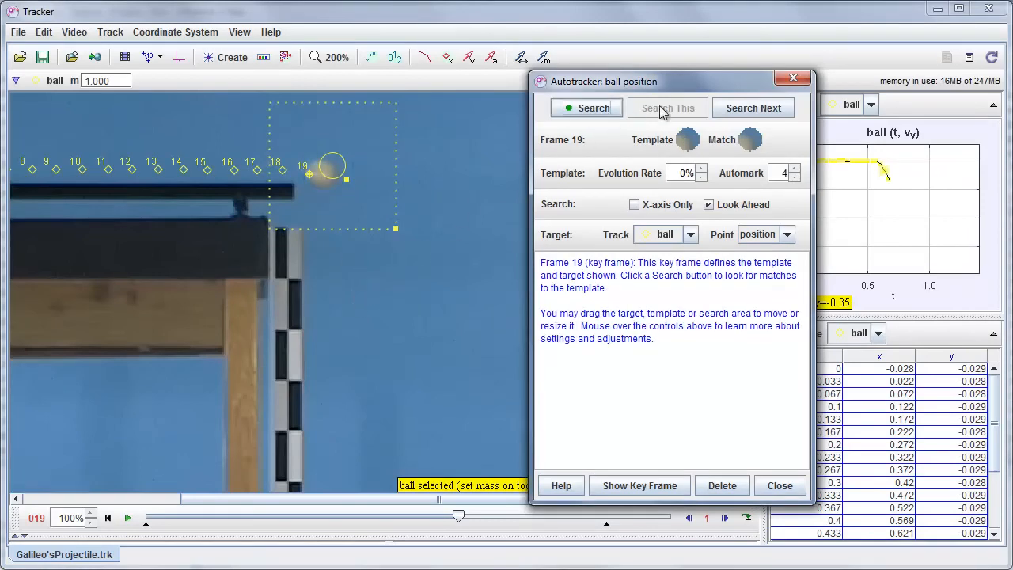
# Step: Search for the new template one frame at a time from frame 20 through frame 23
pyautogui.click(754, 108)
pyautogui.click(755, 109)
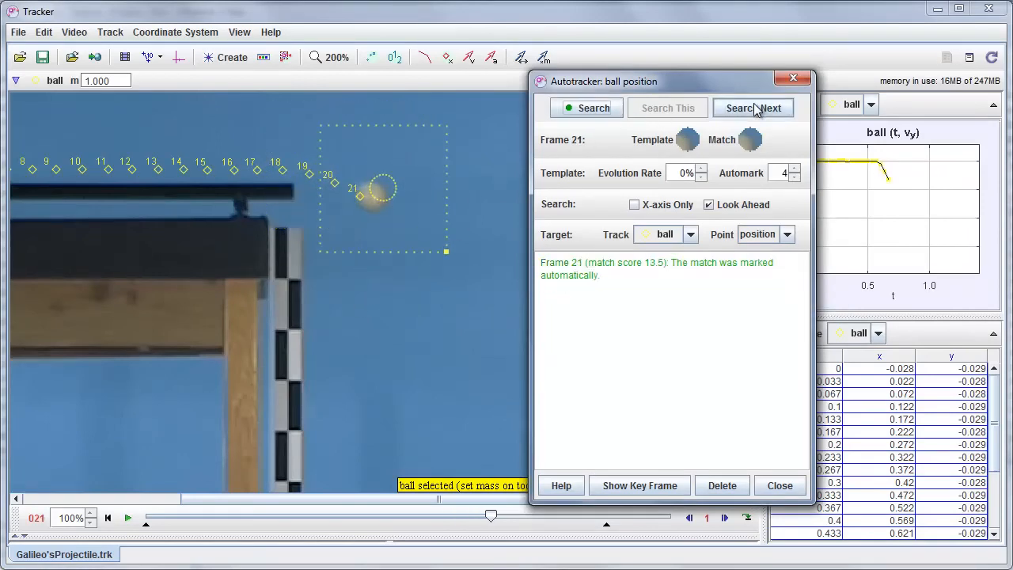
pyautogui.click(756, 109)
pyautogui.click(756, 109)
pyautogui.click(756, 109)
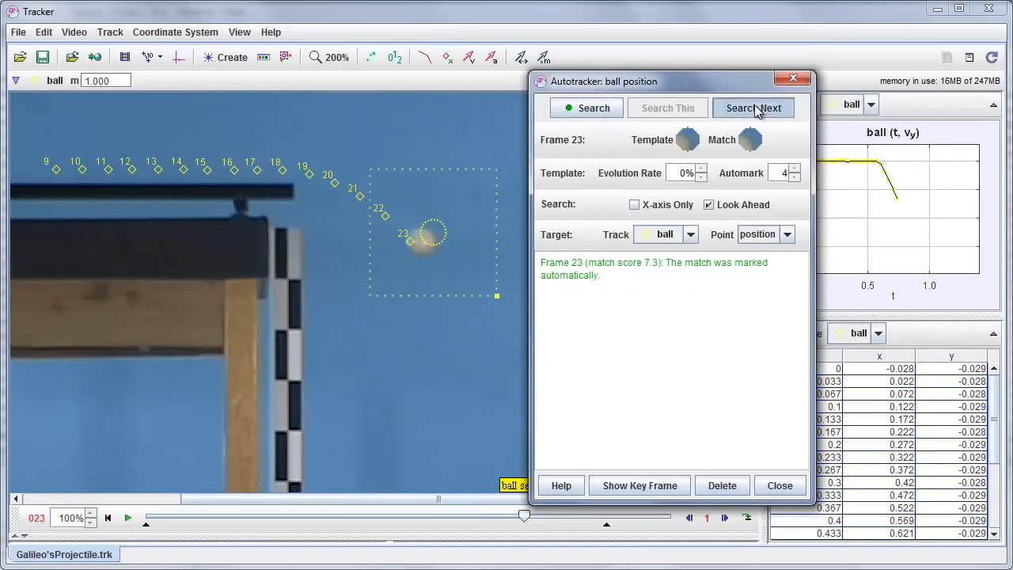
pyautogui.click(757, 109)
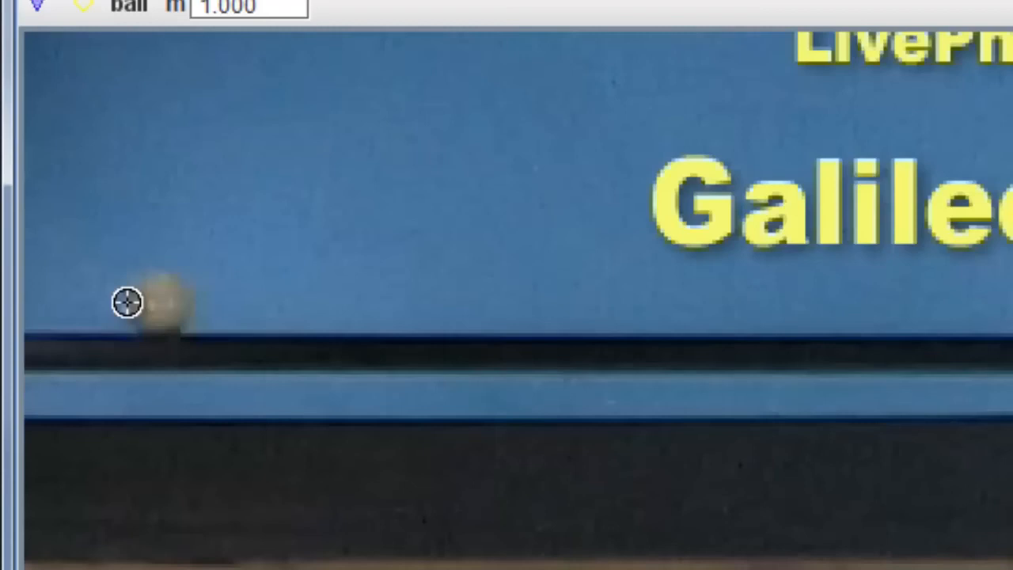
# Step: Define a key frame on the ball's left edge in frame 0 and another on its upper-right edge in frame 5
pyautogui.keyDown('ctrl'); pyautogui.keyDown('shift'); pyautogui.click(127, 302); pyautogui.keyUp('shift'); pyautogui.keyUp('ctrl')
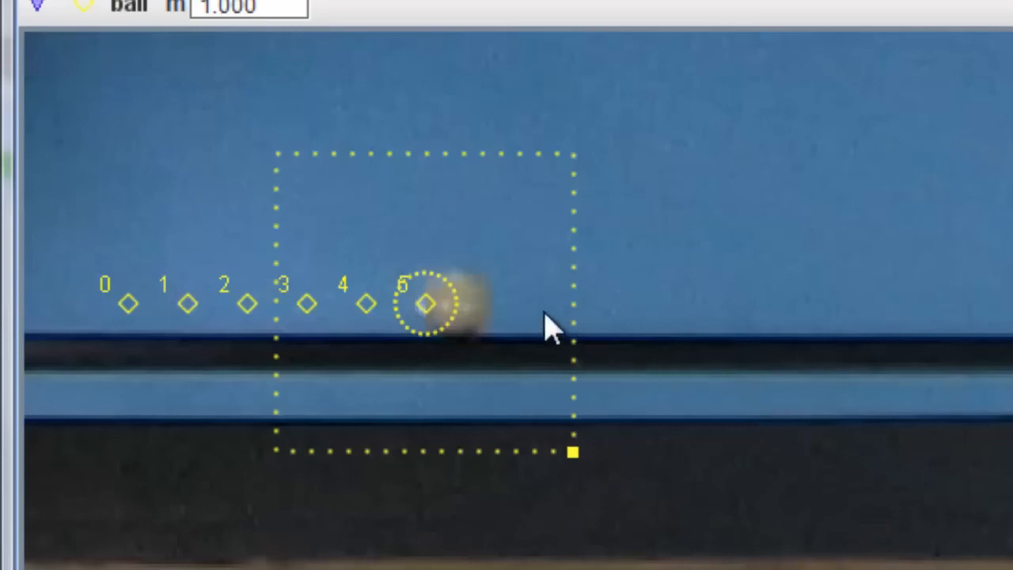
pyautogui.hotkey('ctrl', 'shift')
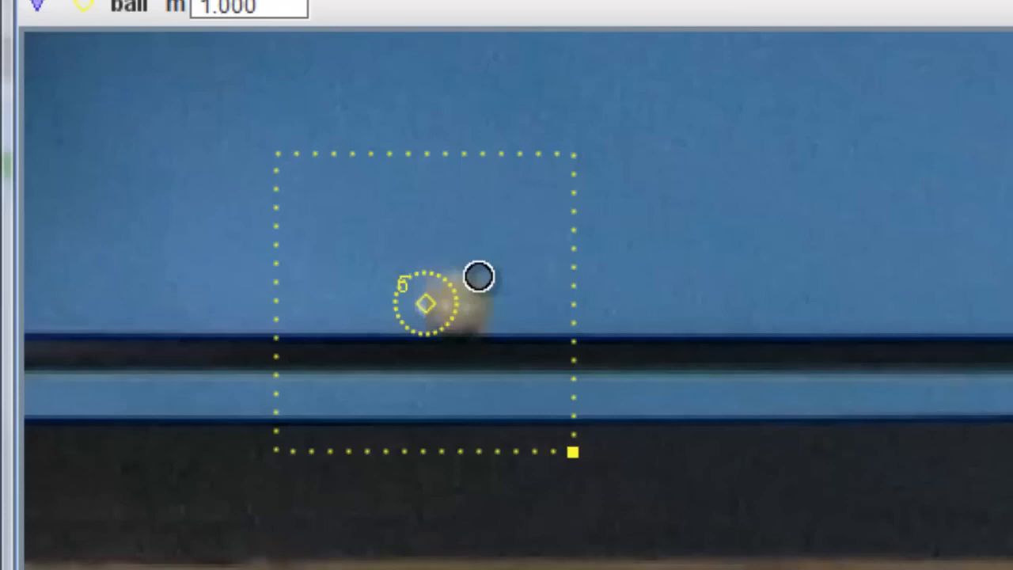
pyautogui.keyDown('ctrl'); pyautogui.keyDown('shift'); pyautogui.click(479, 277); pyautogui.keyUp('shift'); pyautogui.keyUp('ctrl')
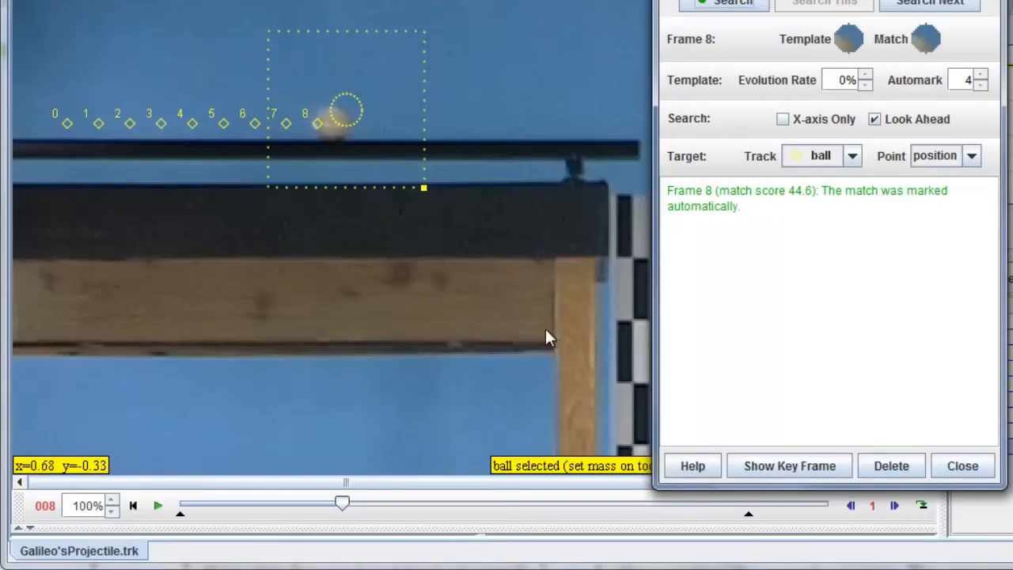
# Step: Show the ball track's key frame at frame 5 and its key frame at frame 0
pyautogui.click(800, 468)
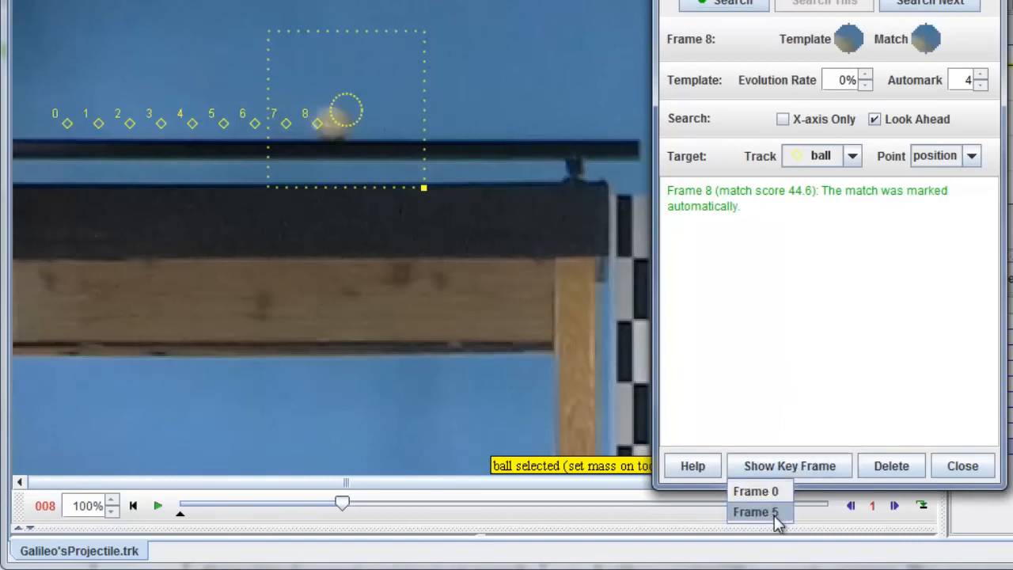
pyautogui.click(775, 514)
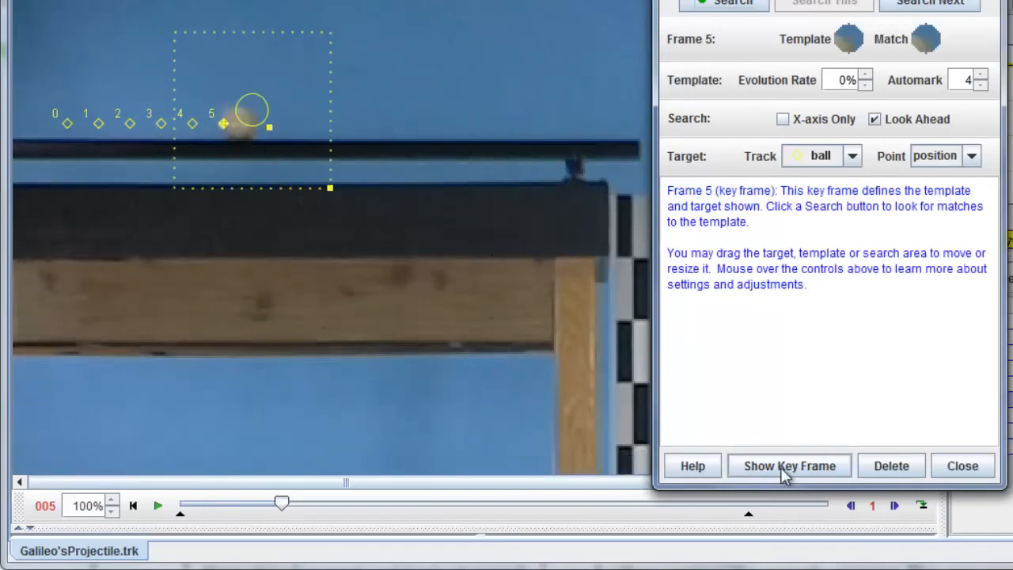
pyautogui.click(782, 469)
pyautogui.click(776, 489)
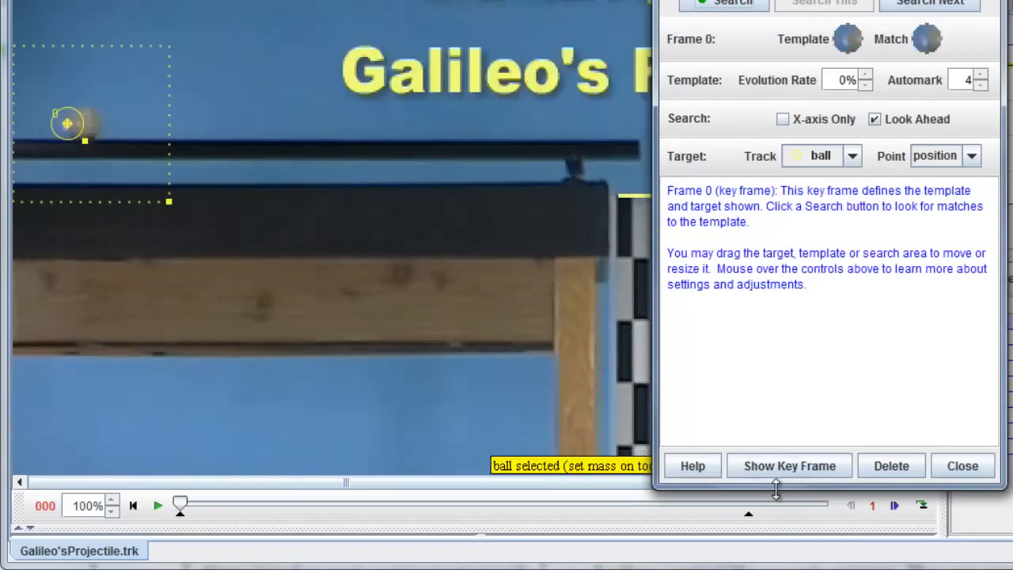